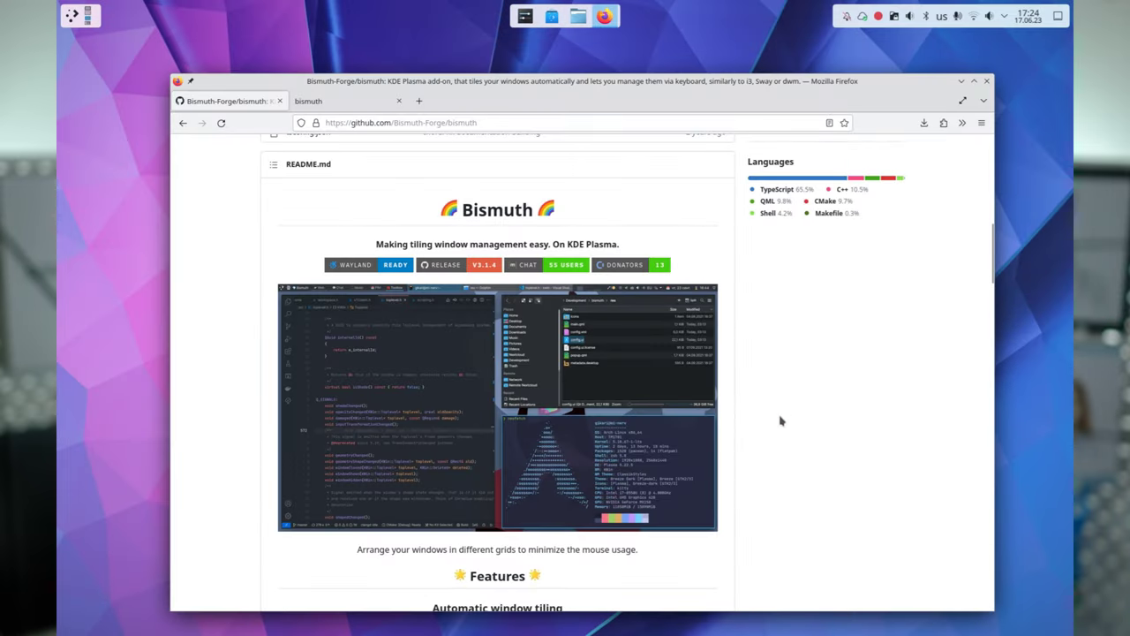
Skim the Plasma 5.27 announcement, highlighting the new tiling system sentence, then return to the page top.
scroll(780, 421, "down", 4)
scroll(781, 422, "down", 10)
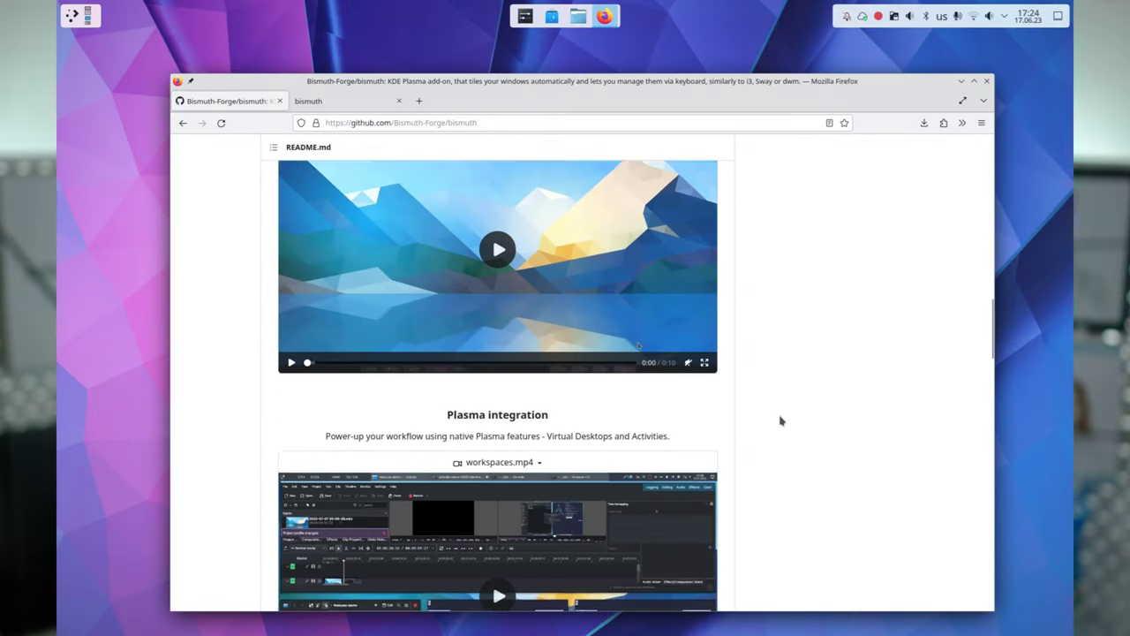
scroll(780, 421, "up", 12)
scroll(781, 421, "up", 4)
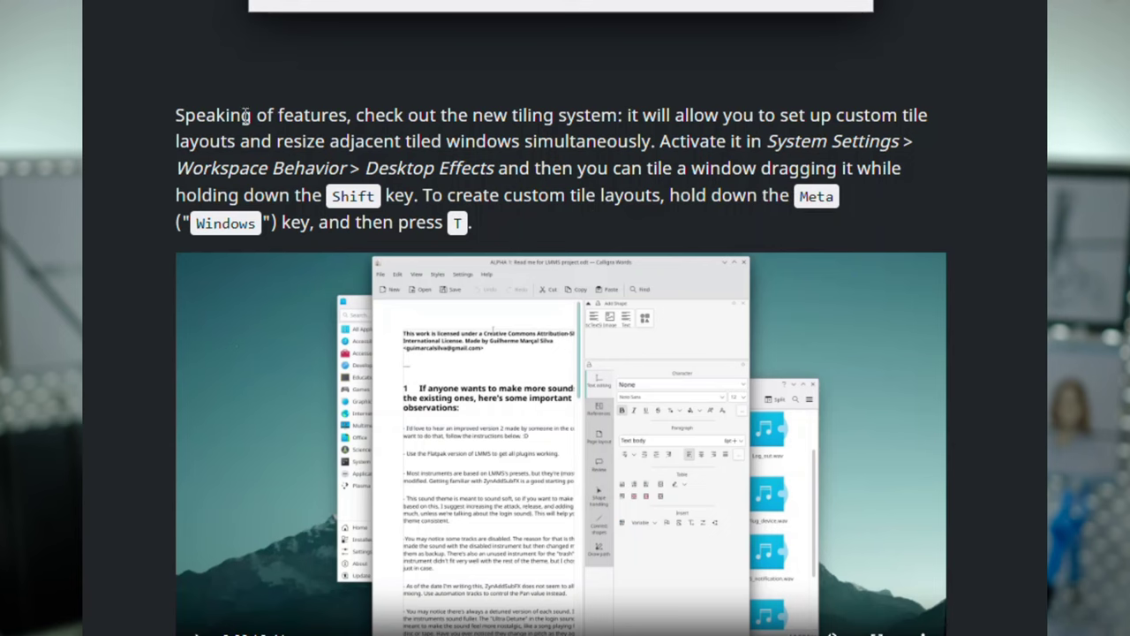
left_click_drag(175, 115, 401, 140)
left_click(400, 140)
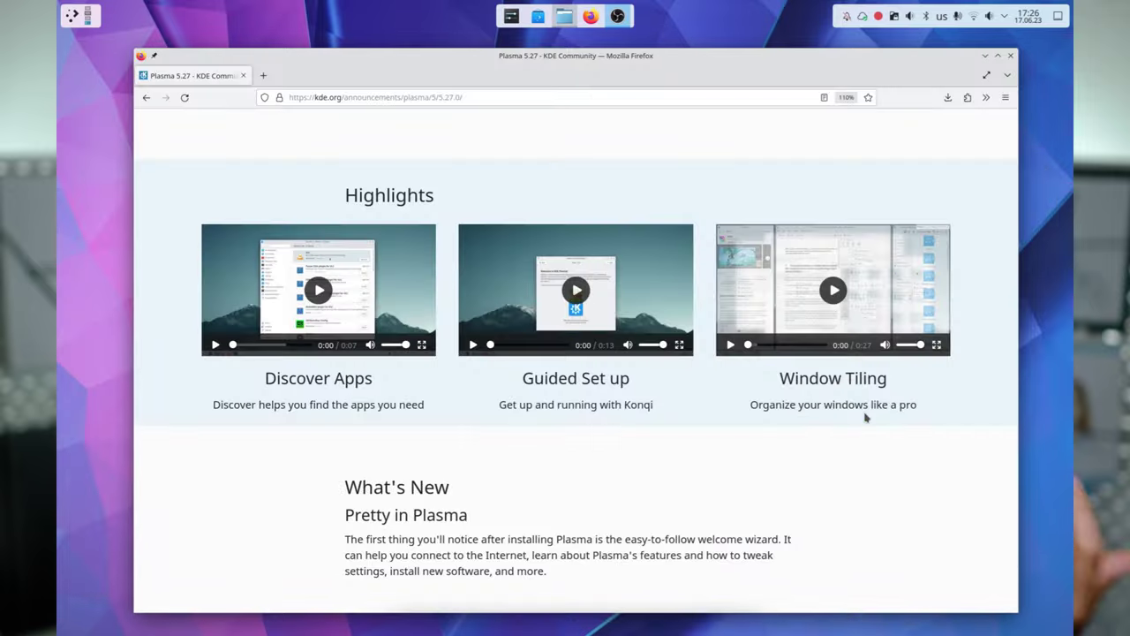
double_click(824, 378)
key("Home")
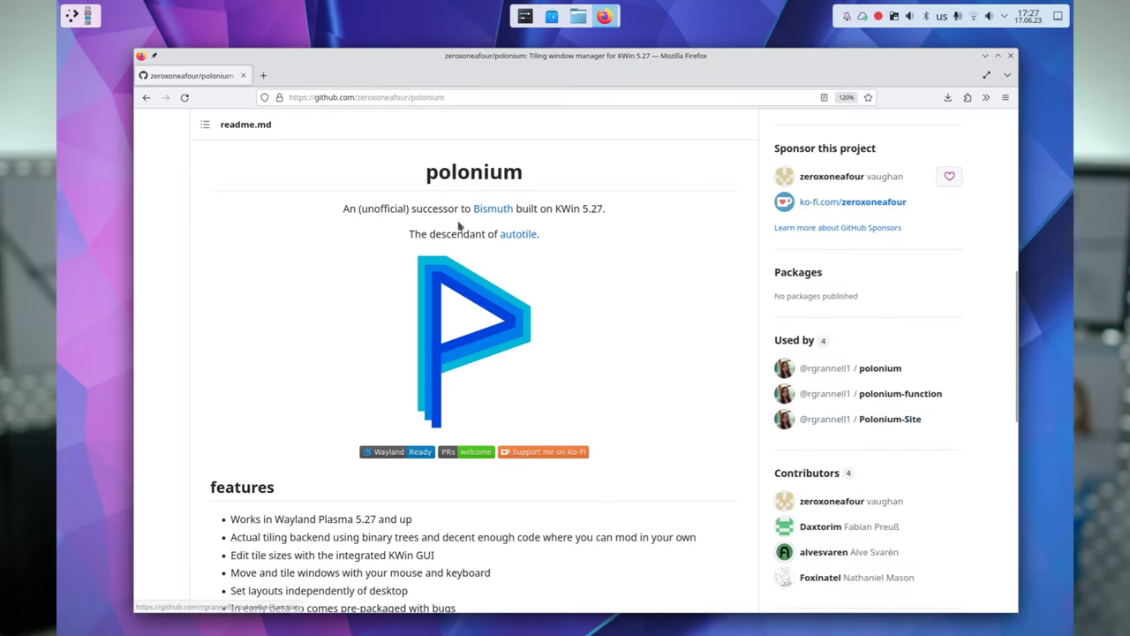
Highlight polonium's 'An (unofficial) successor to Bismuth' line and its Wayland Plasma 5.27 support feature.
left_click_drag(345, 210, 475, 206)
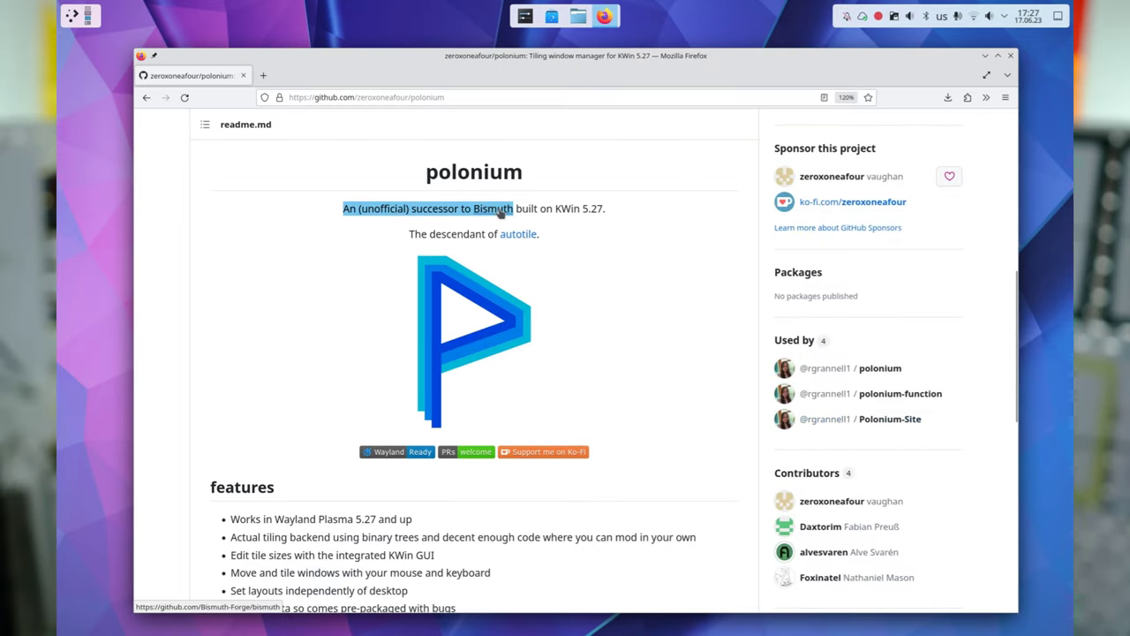
scroll(371, 316, "down", 3)
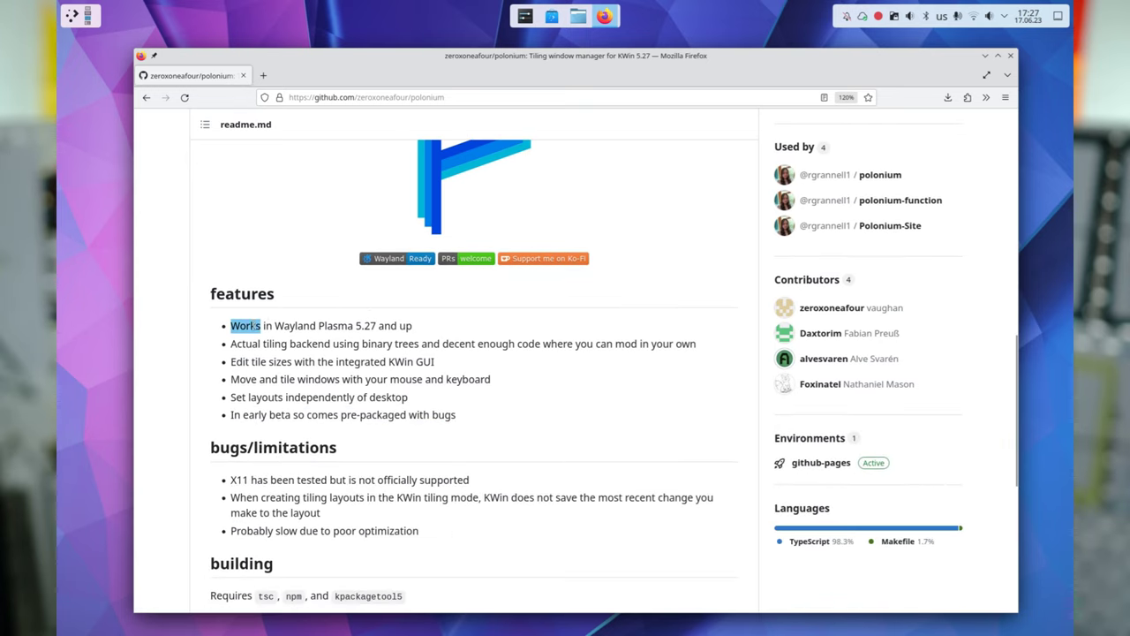
left_click_drag(379, 326, 413, 326)
scroll(402, 326, "down", 8)
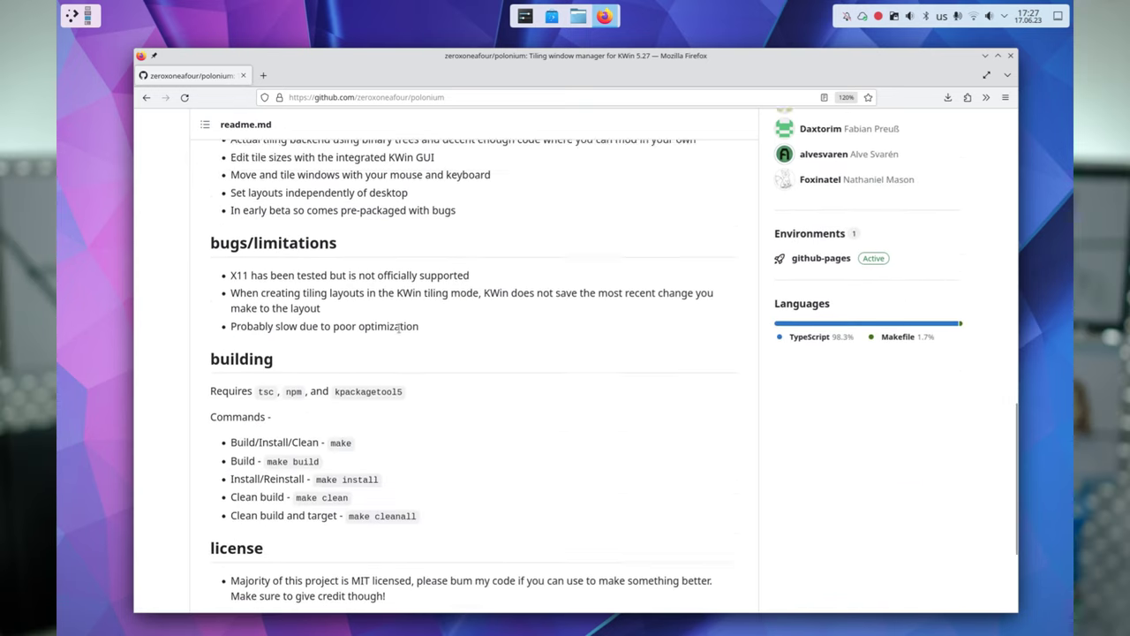
scroll(403, 324, "up", 13)
scroll(399, 332, "up", 1)
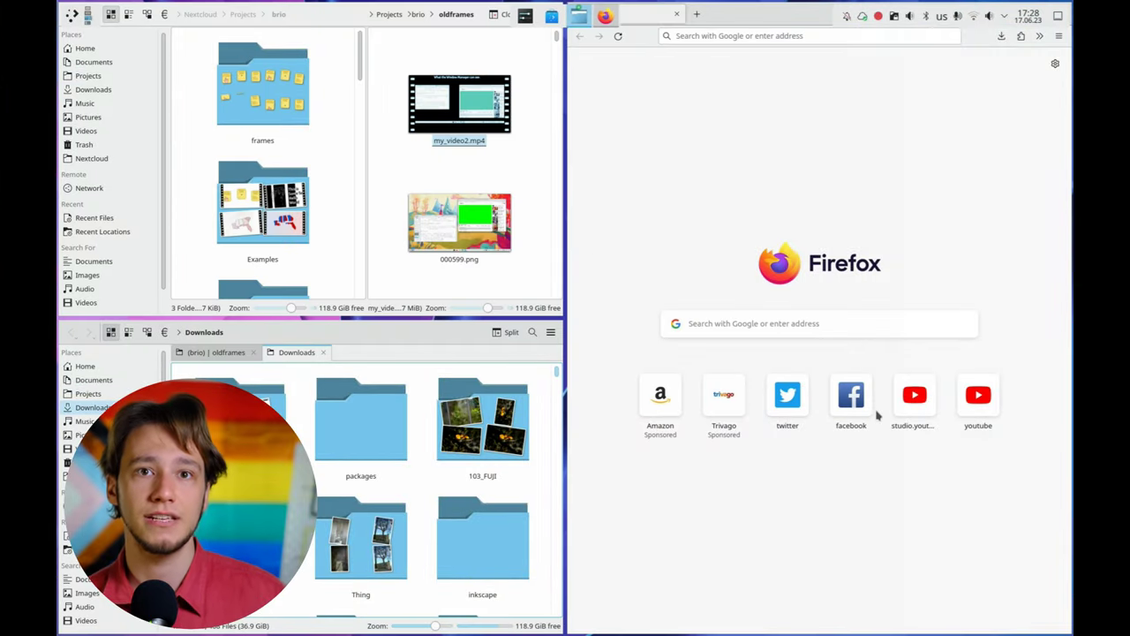
Drag the tile divider right to widen the Dolphin column and narrow Firefox's tile.
key("super+t")
left_click_drag(558, 312, 724, 305)
key("super+t")
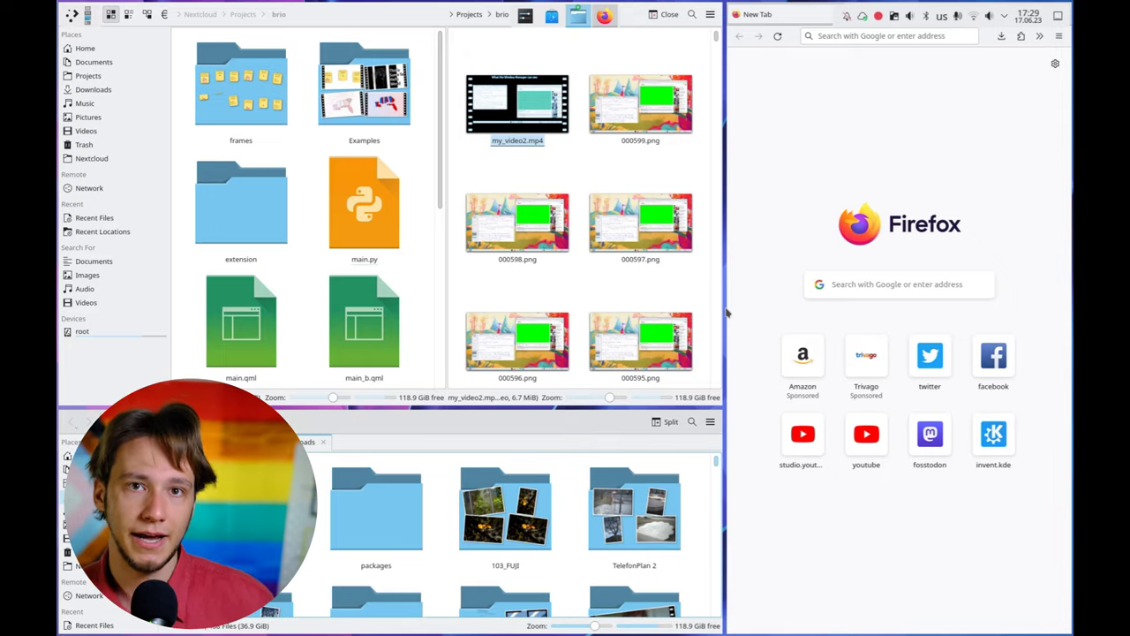
key("super+t")
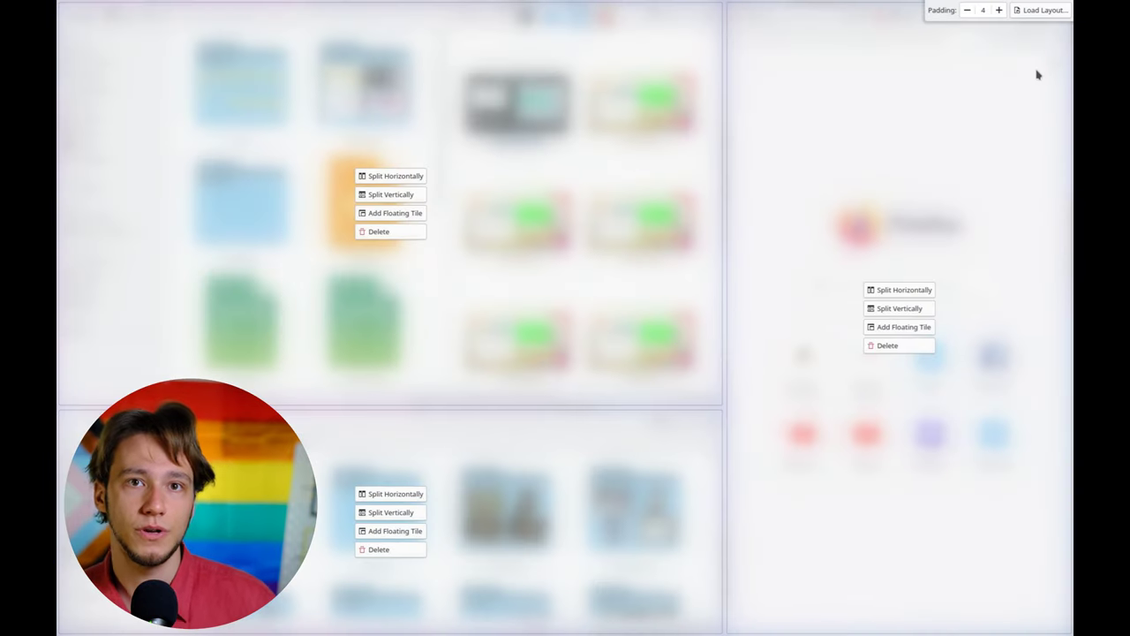
Increase the tile padding to 24 and readjust the column divider.
left_click(1000, 11)
left_click_drag(722, 173, 680, 182)
key("super+t")
key("super+t")
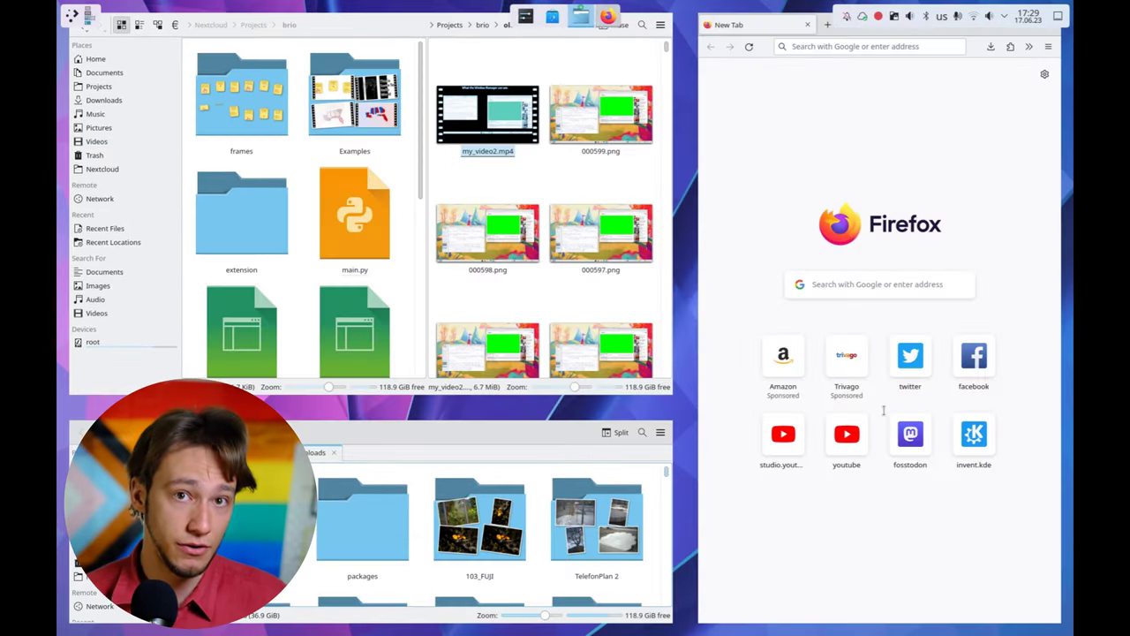
Split the right tile vertically and shorten its upper part so Firefox sits above System Settings.
key("super+t")
left_click(865, 309)
left_click_drag(867, 327, 870, 236)
key("super+t")
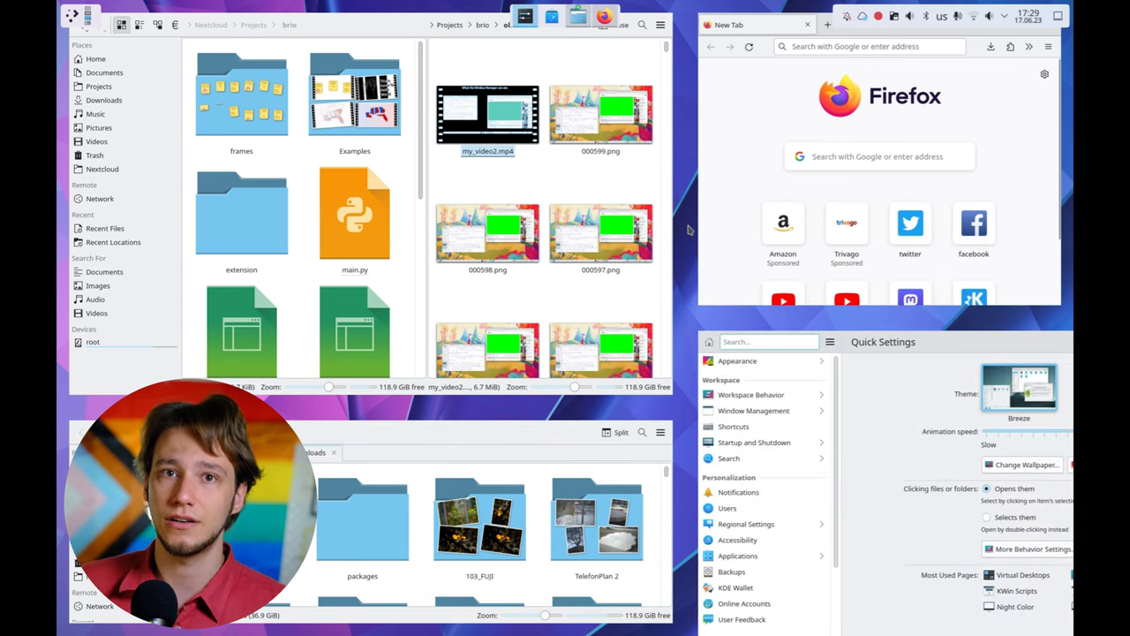
Split the bottom-right tile side by side and top/bottom, shifting the left column border leftward.
key("super+t")
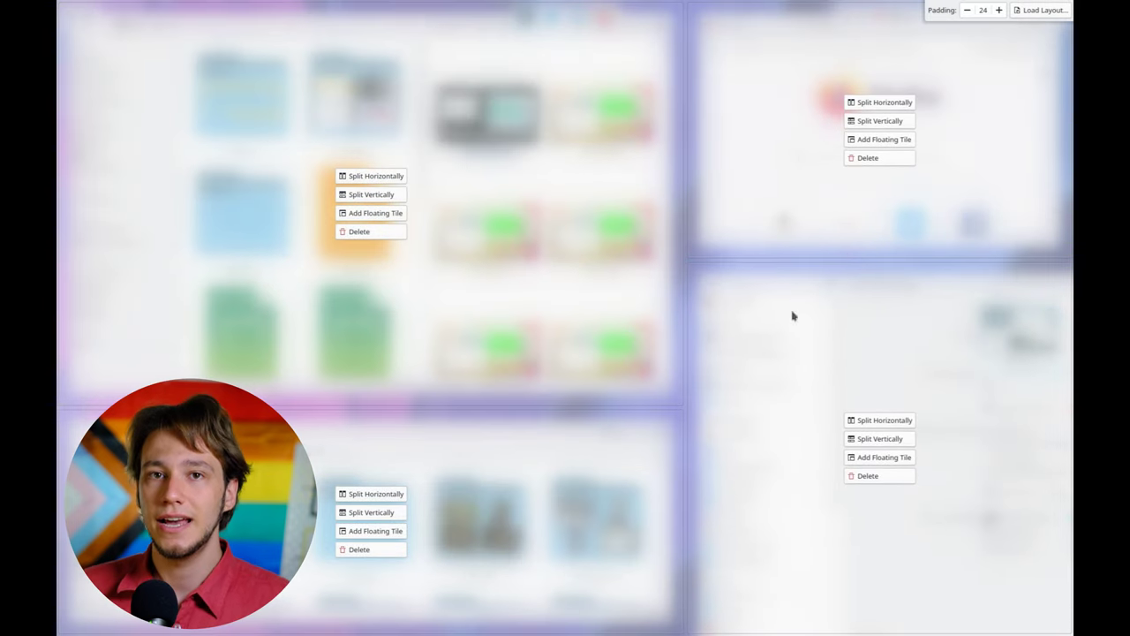
left_click(883, 421)
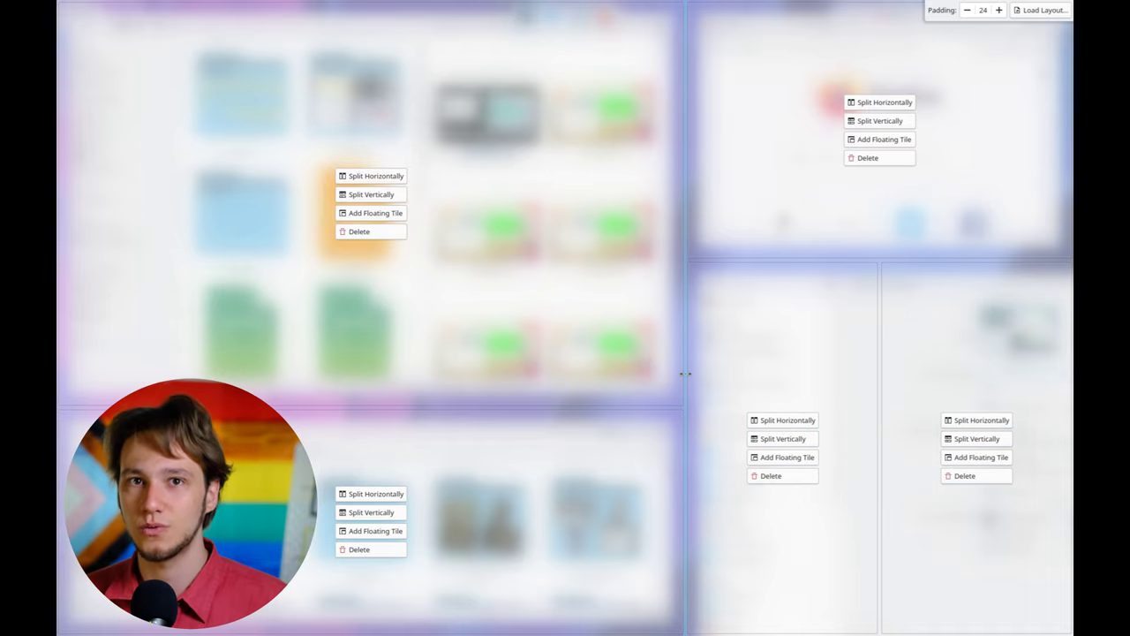
left_click_drag(685, 374, 530, 388)
left_click_drag(869, 408, 777, 415)
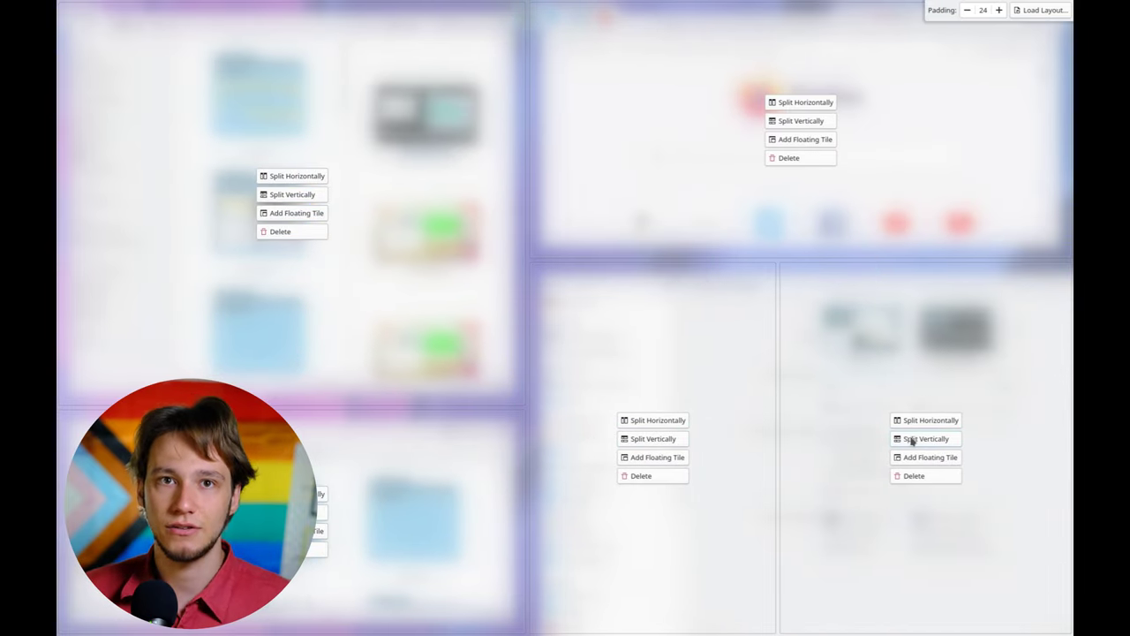
left_click(912, 439)
Add a floating tile, widen it and move it toward the top right.
left_click(790, 144)
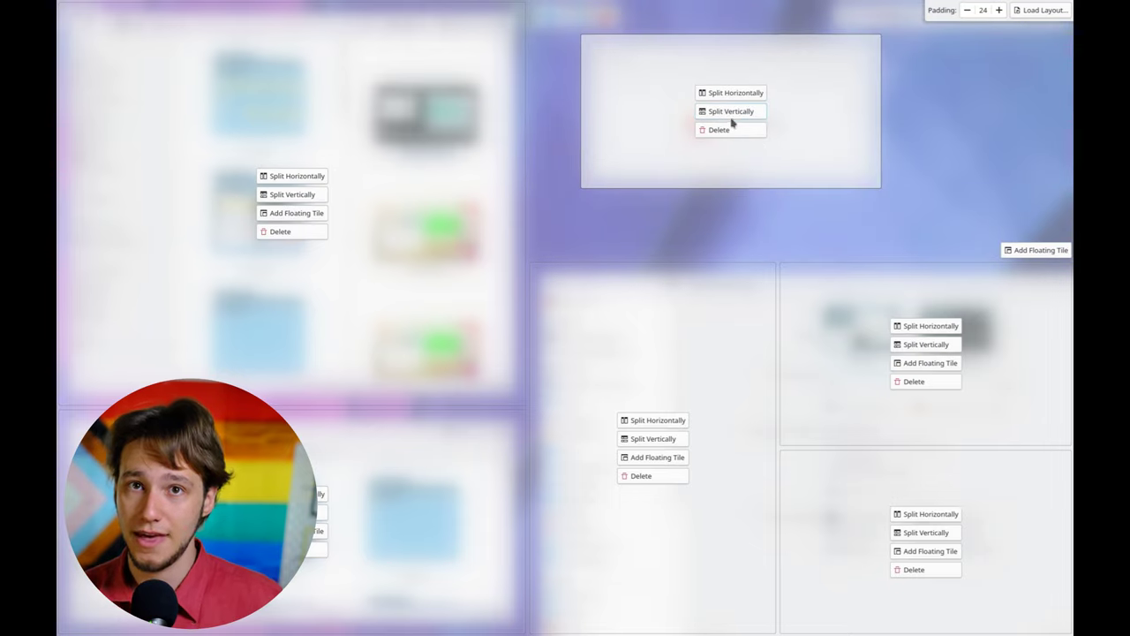
left_click_drag(883, 89, 966, 101)
left_click_drag(850, 74, 947, 93)
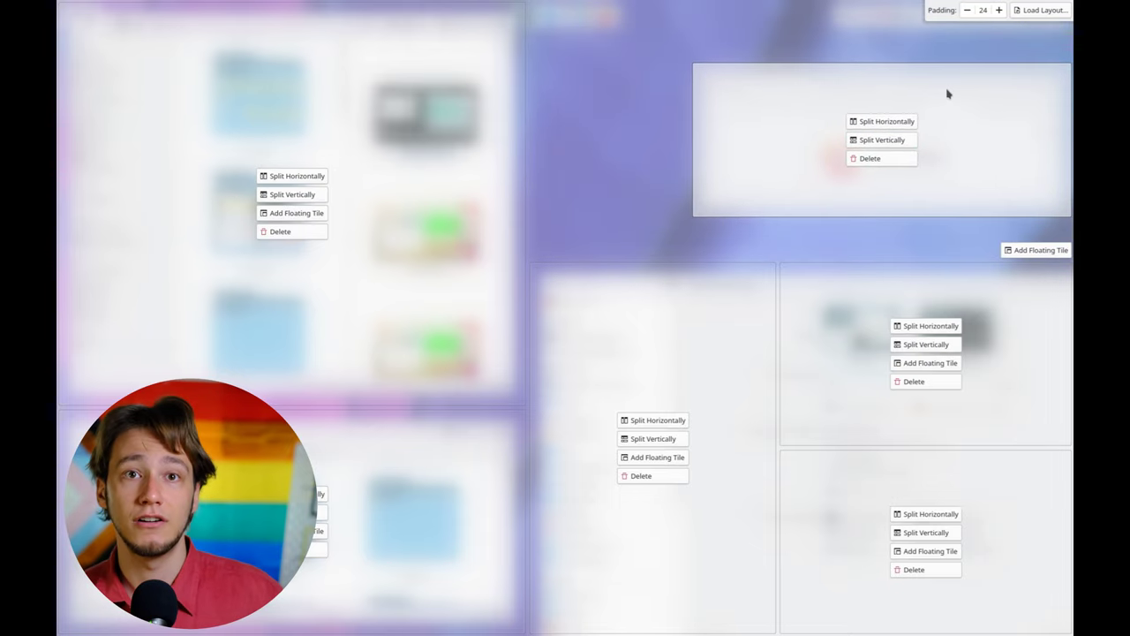
key("Escape")
Open and dismiss the Dolphin task manager menu while Firefox settles into the top-right tile.
right_click(578, 16)
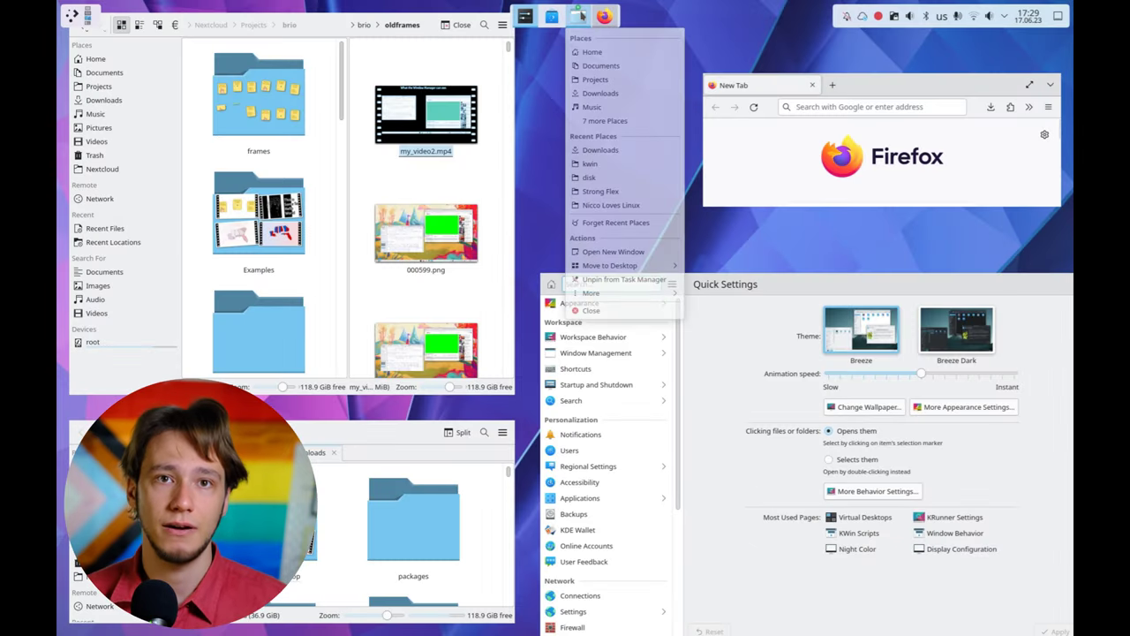
left_click(606, 93)
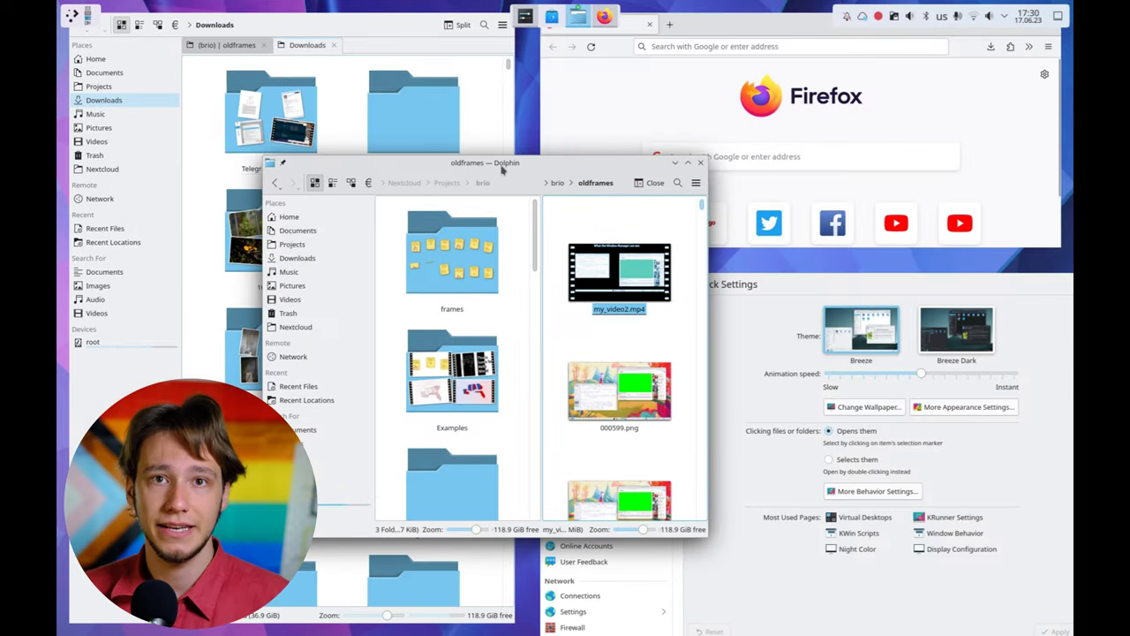
Float the oldframes window and snap it into a right-side tile, then drag Firefox toward the bottom-left tile.
left_click_drag(502, 170, 364, 190)
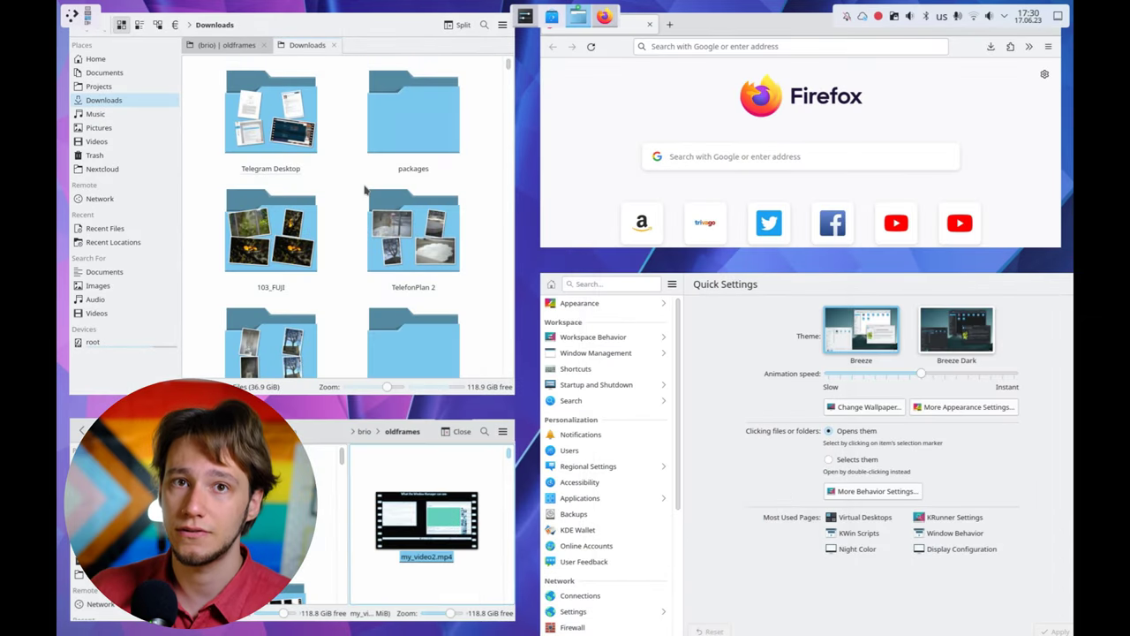
left_click_drag(321, 458, 660, 362)
left_click_drag(752, 386, 754, 392)
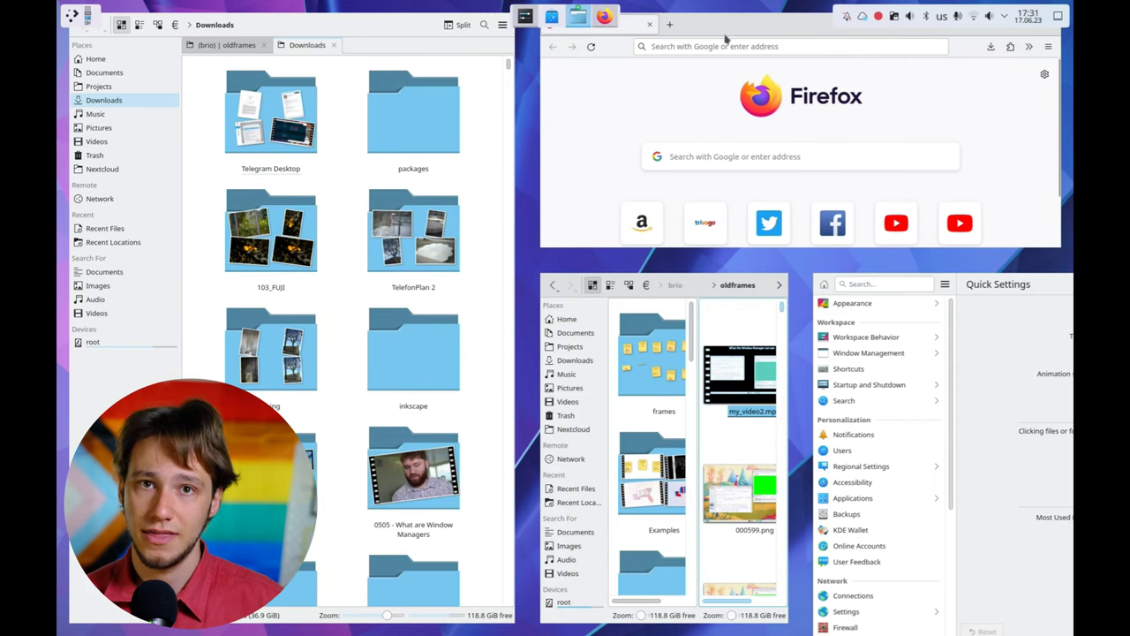
left_click_drag(726, 39, 245, 173)
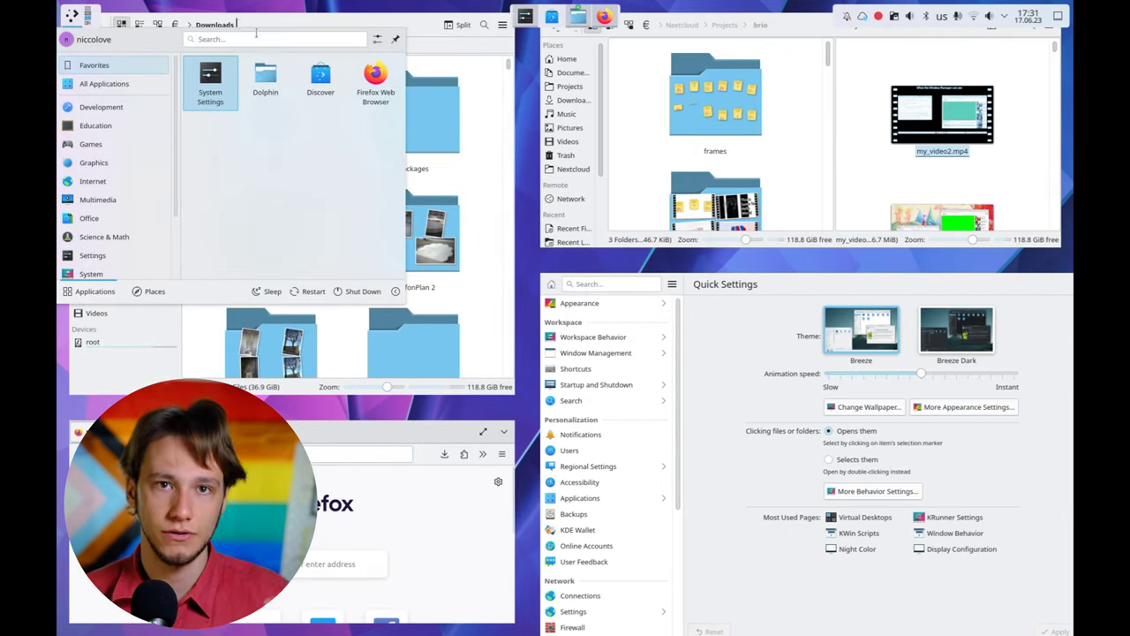
Drag the Downloads Dolphin window to the right tile so Firefox takes the large left tile.
left_click_drag(283, 53, 672, 380)
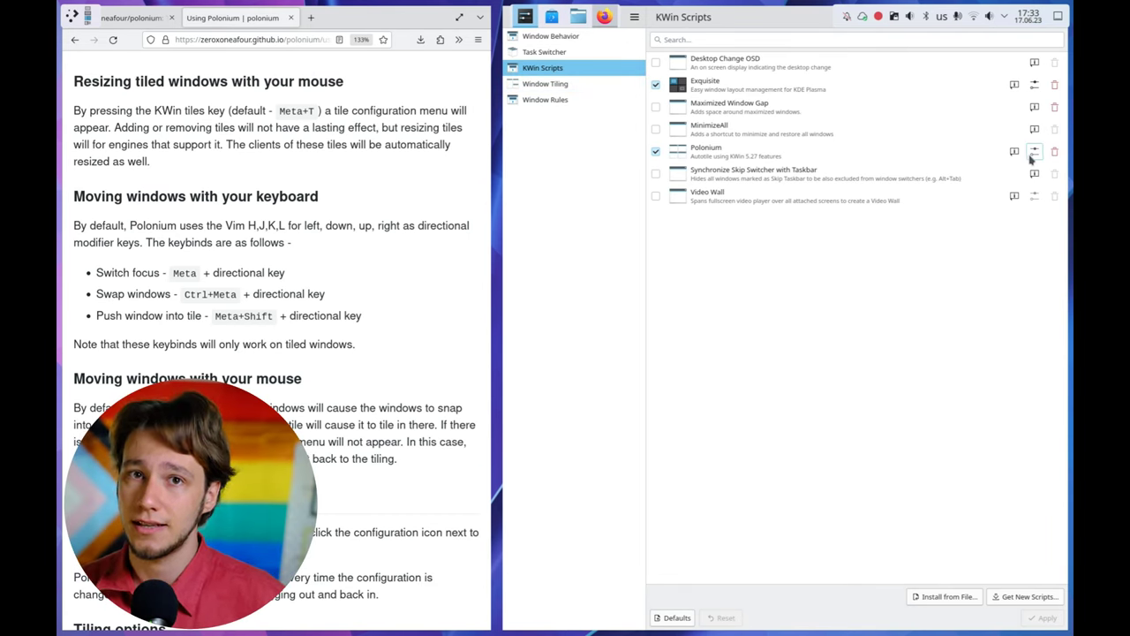
Open the Polonium script's settings from its configure icon on the KWin Scripts page.
left_click(1033, 153)
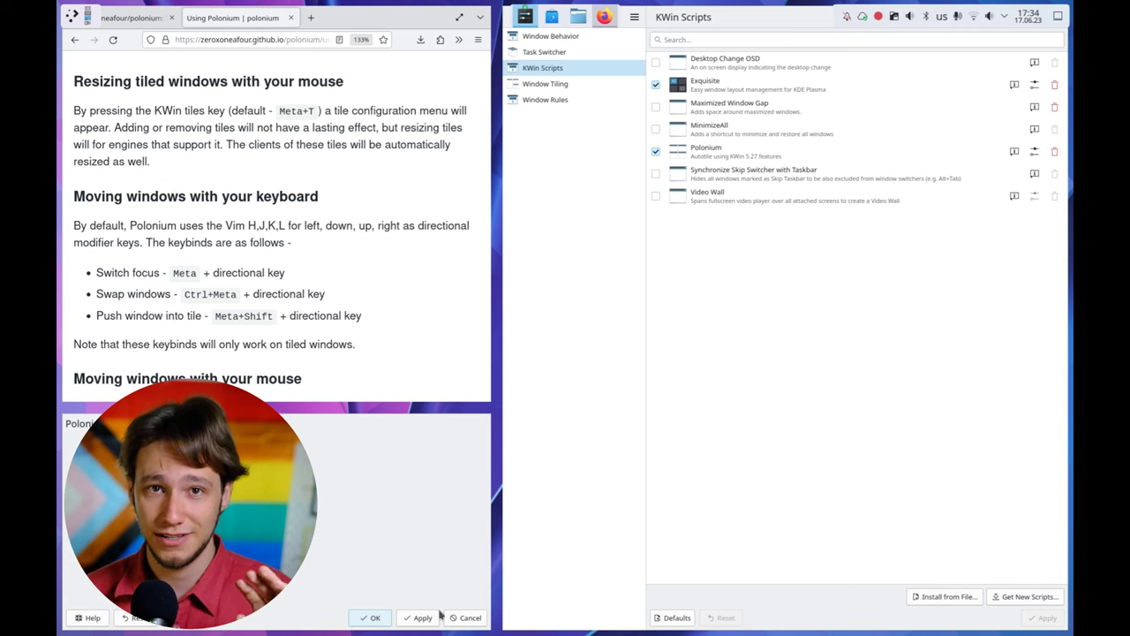
Cancel the Polonium settings and review the Tiling options and tiling engine descriptions in the docs.
left_click(466, 618)
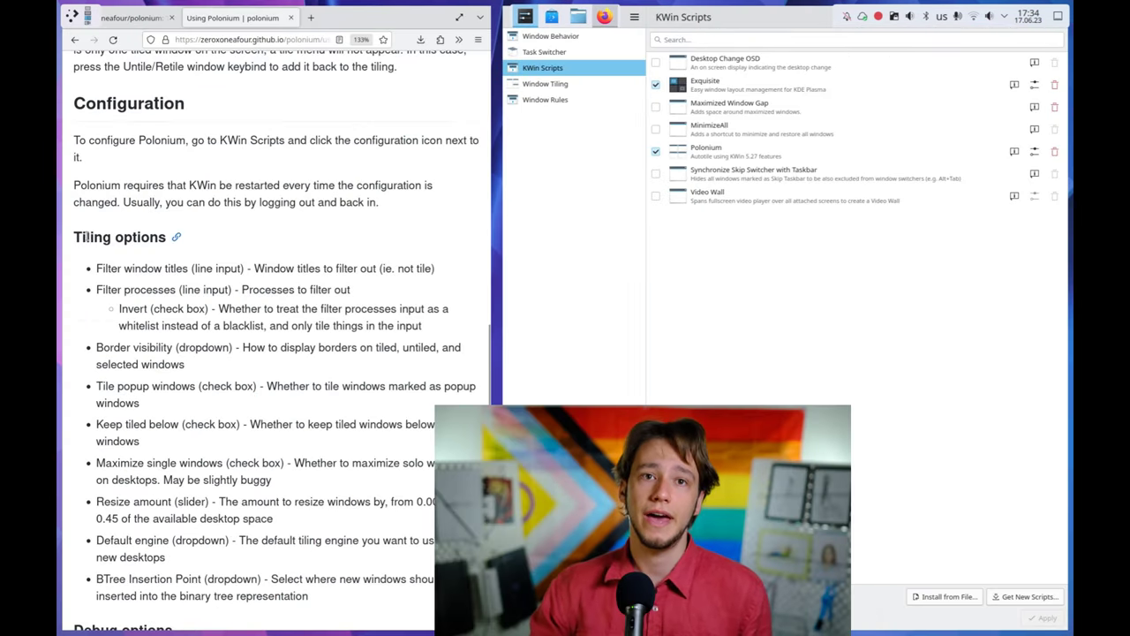
double_click(88, 237)
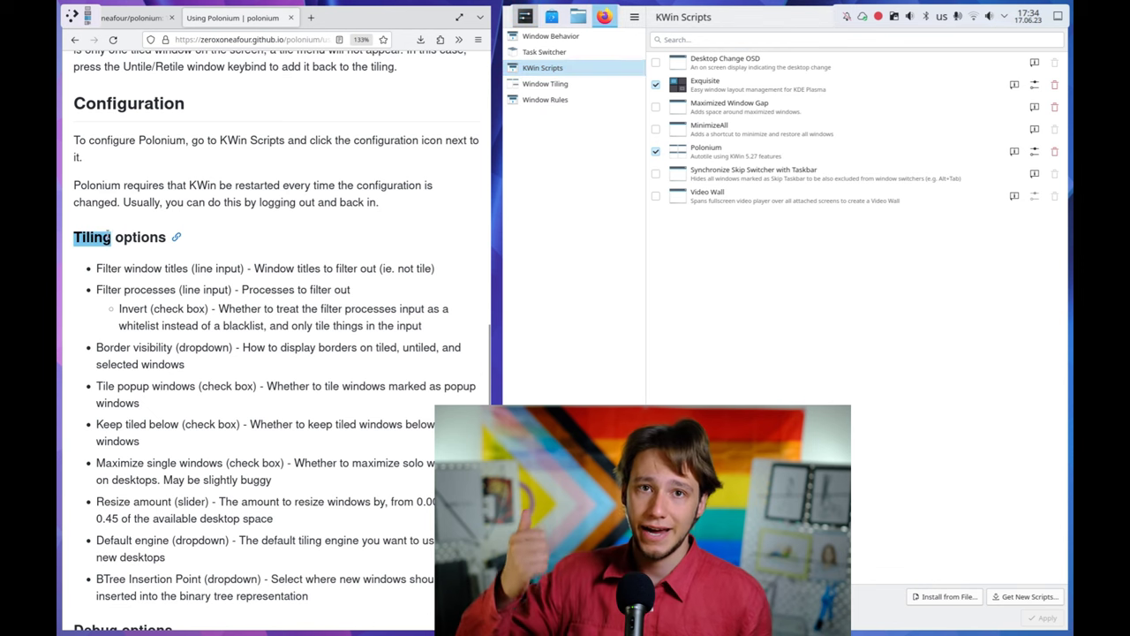
scroll(131, 237, "down", 5)
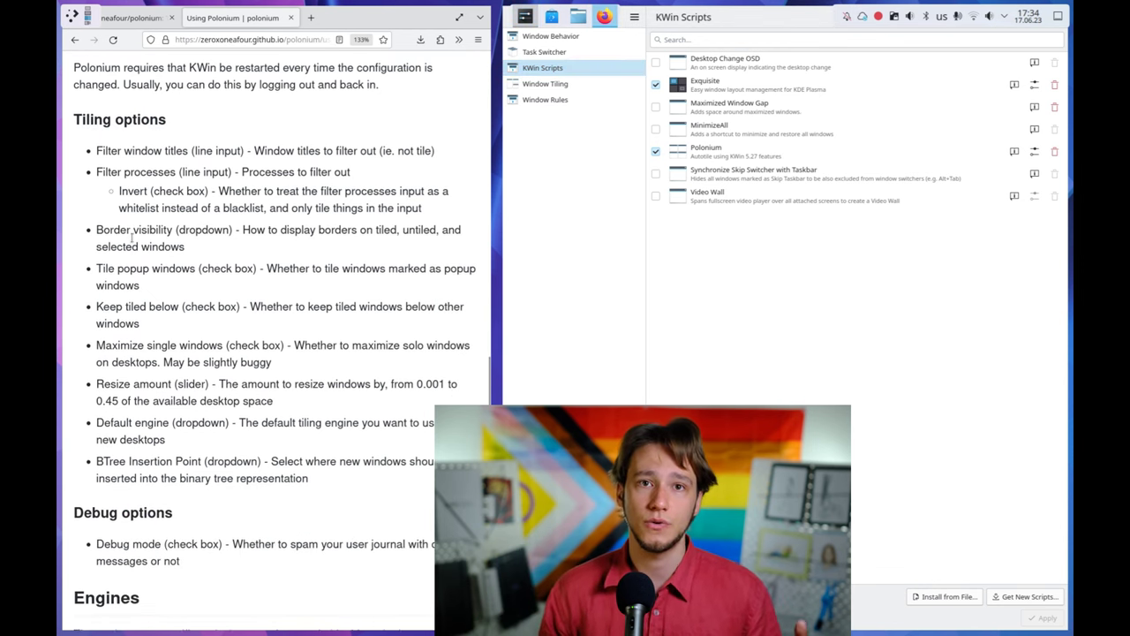
scroll(133, 256, "up", 1)
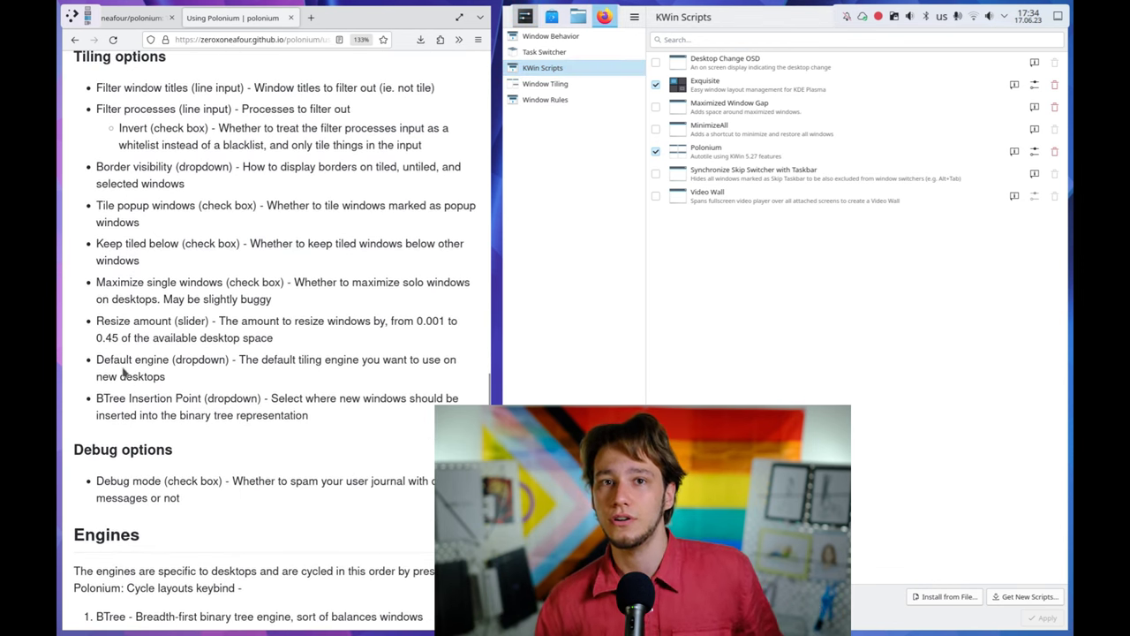
scroll(228, 367, "down", 5)
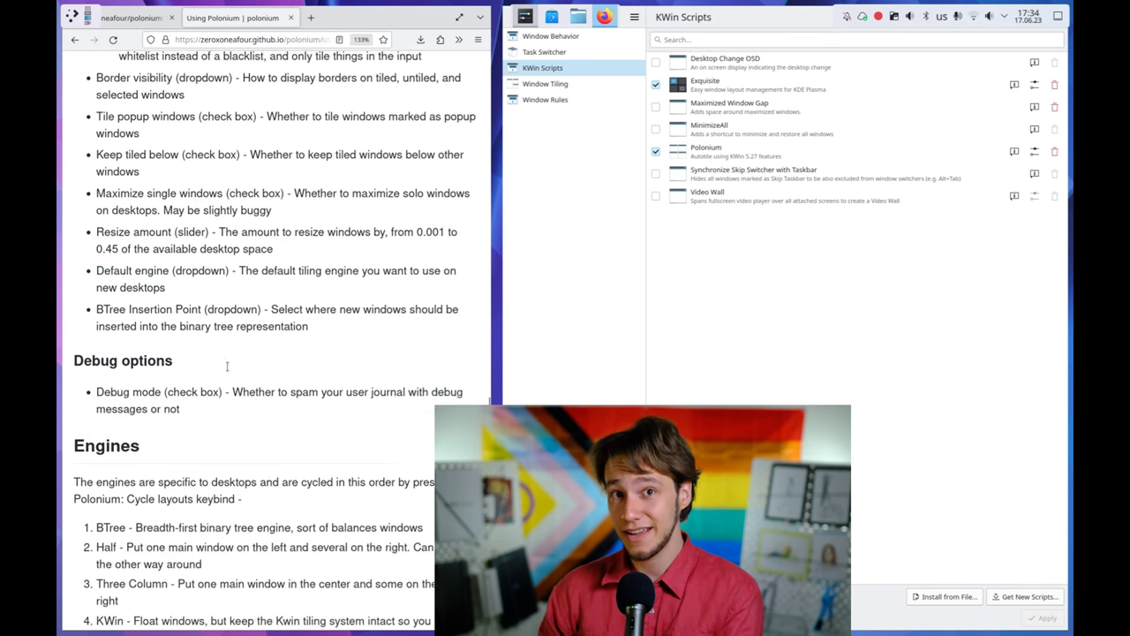
left_click_drag(124, 238, 135, 317)
left_click(135, 318)
scroll(137, 318, "up", 5)
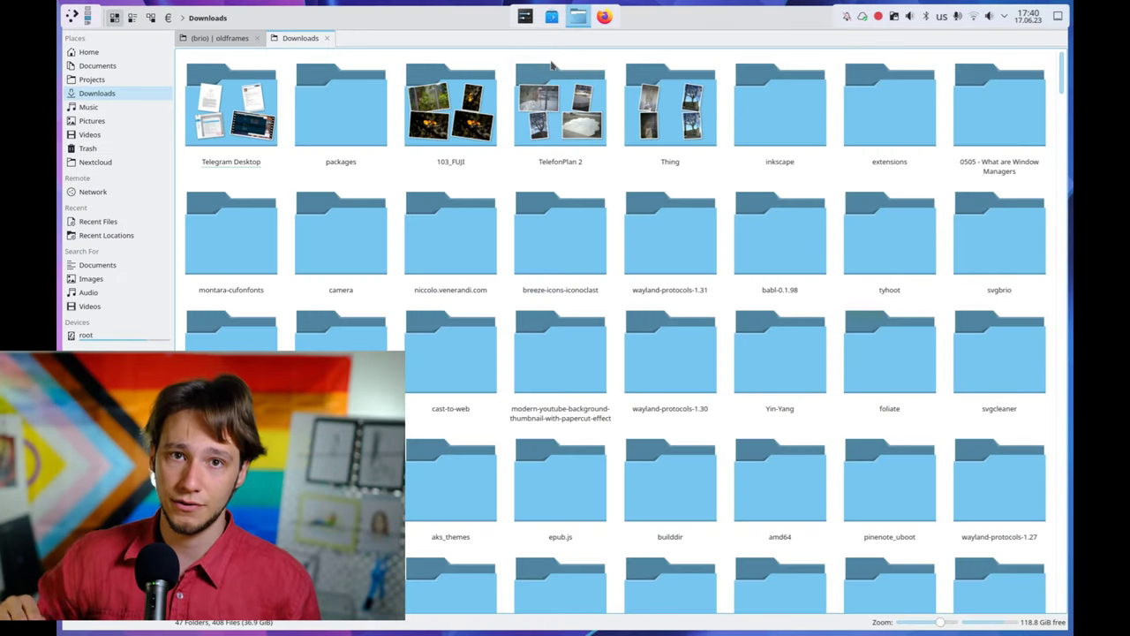
Launch five more Dolphin windows from the launcher, letting each tile into the layout.
key("super")
left_click(265, 81)
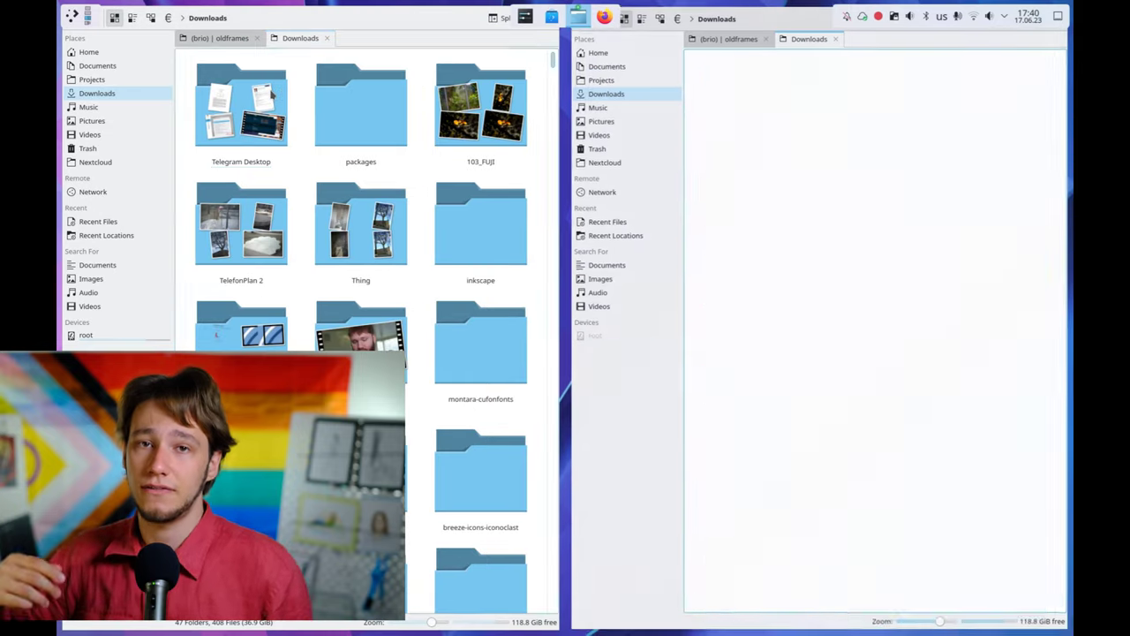
key("super")
left_click(265, 81)
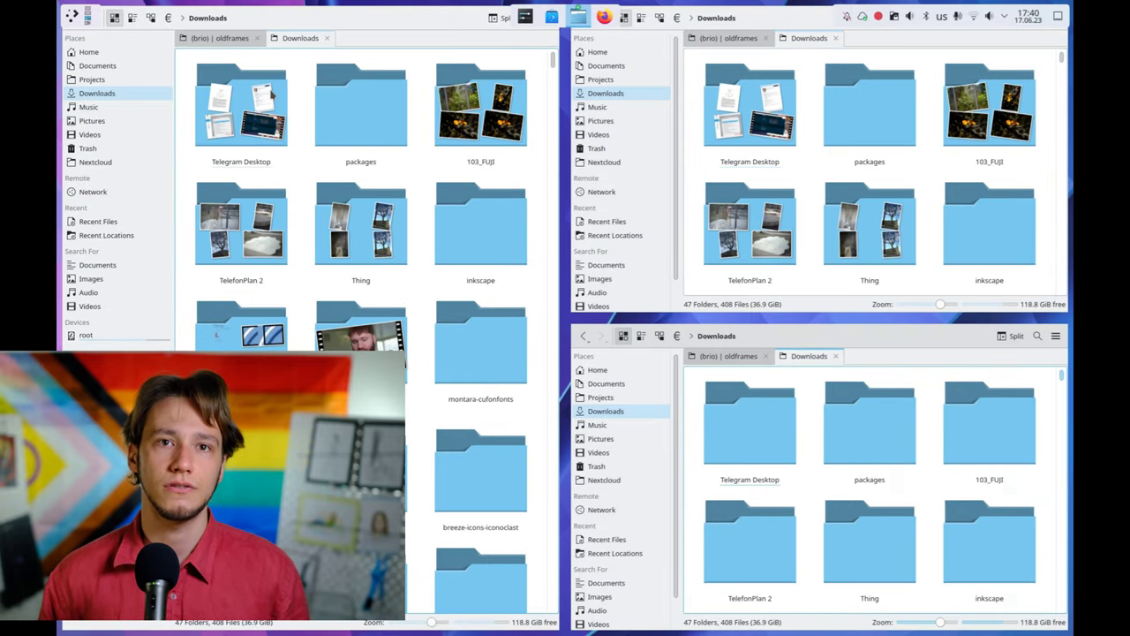
key("super")
left_click(271, 95)
key("super")
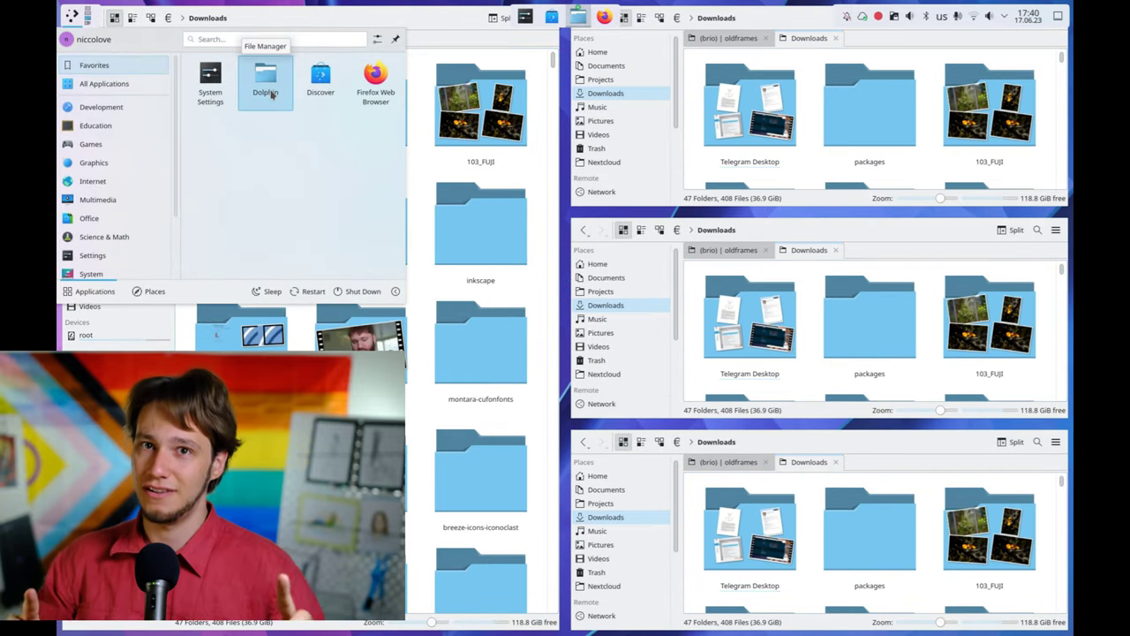
left_click(272, 94)
key("super")
left_click(271, 94)
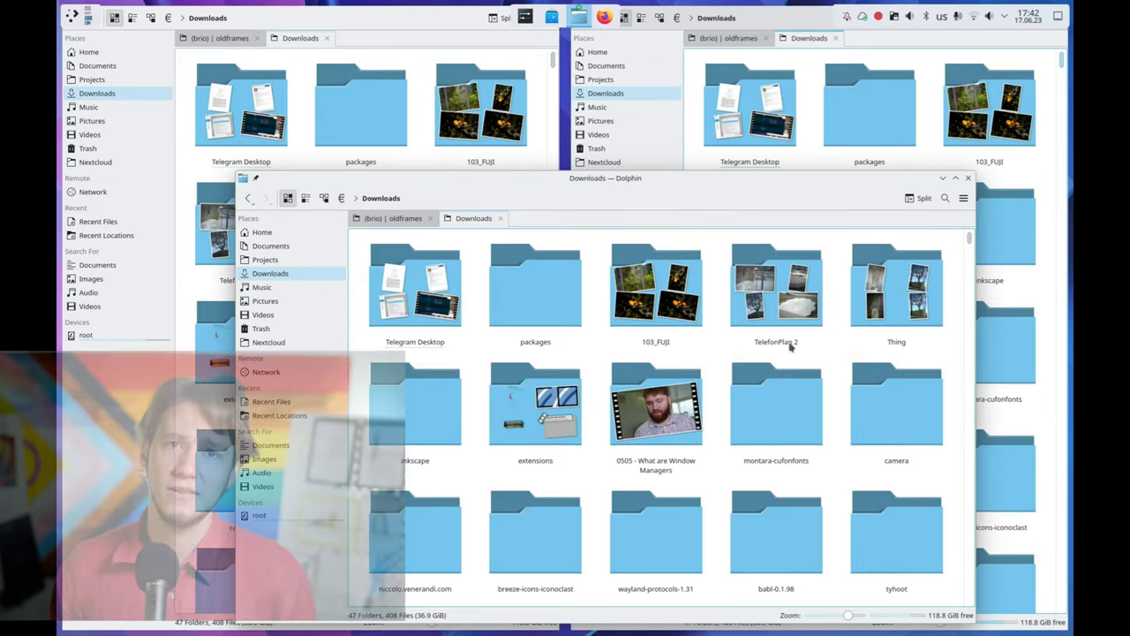
Drag the floating Dolphin window over the tiled ones and close its split view with F3.
left_click_drag(606, 182, 583, 215)
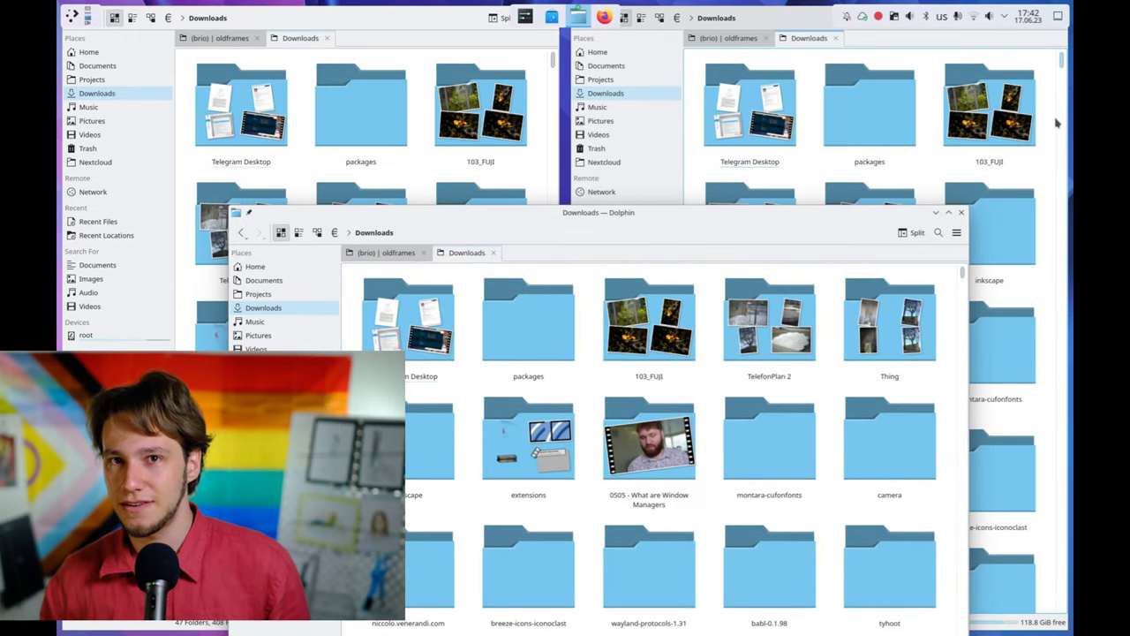
key("F3")
left_click_drag(758, 215, 578, 165)
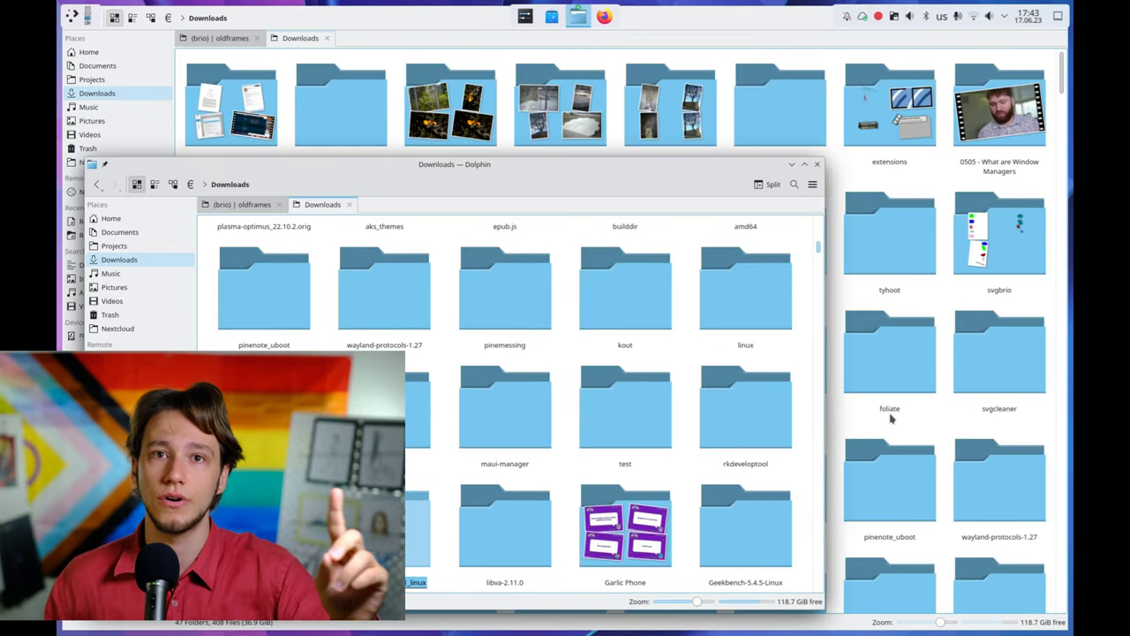
With the Ctrl+Alt+D Exquisite chooser, snap one Dolphin window right-half and another top-left quarter.
key("ctrl+alt+d")
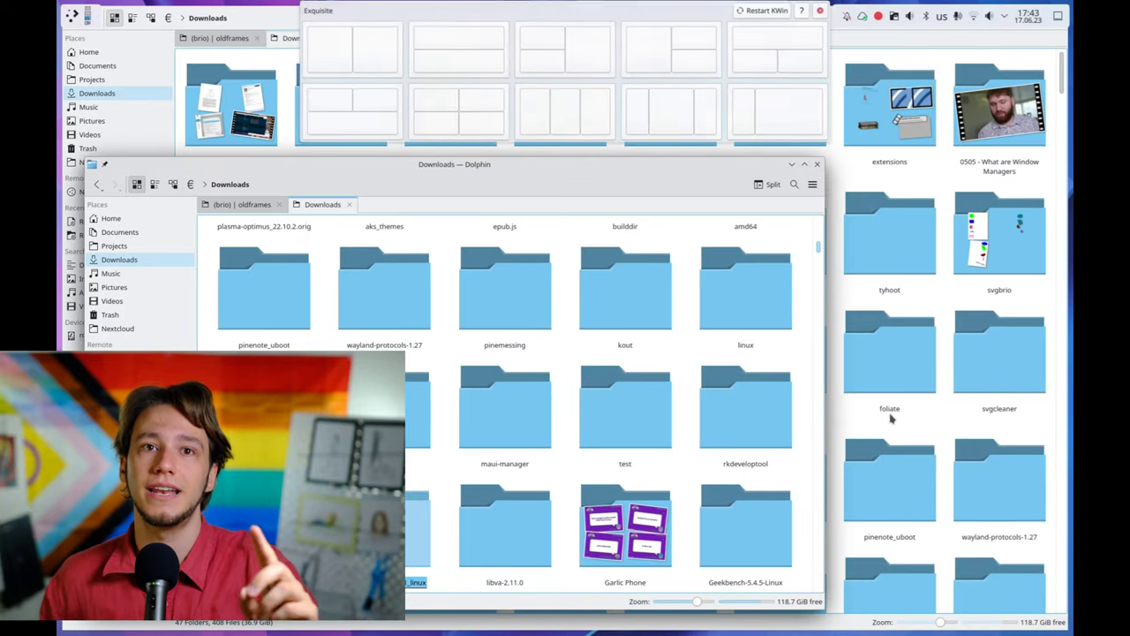
left_click(581, 53)
key("ctrl+alt+d")
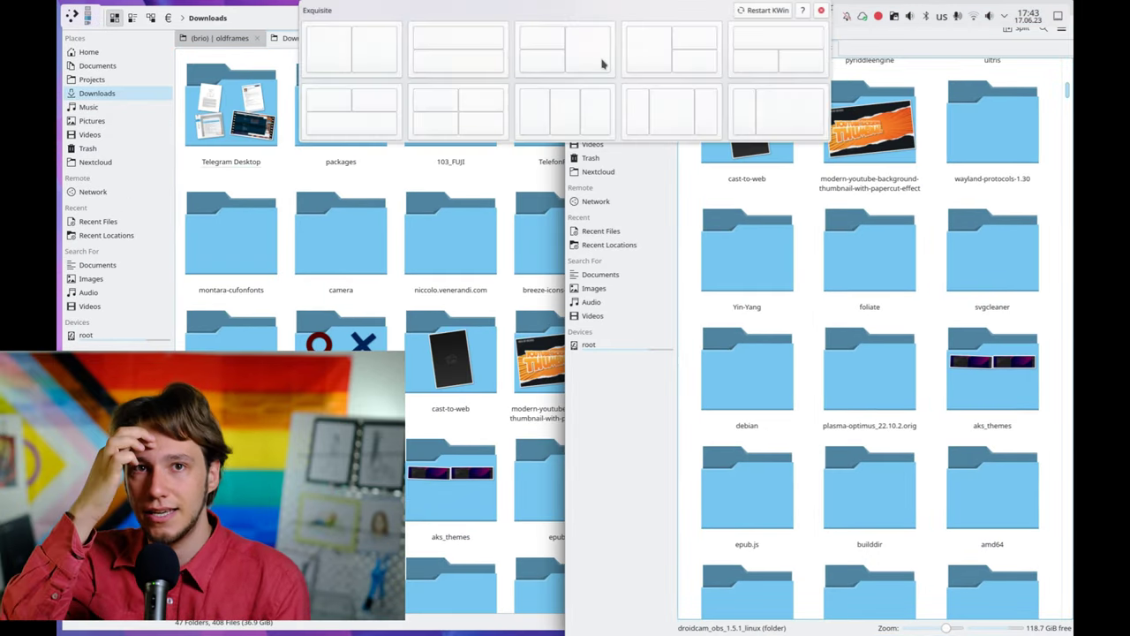
left_click(534, 53)
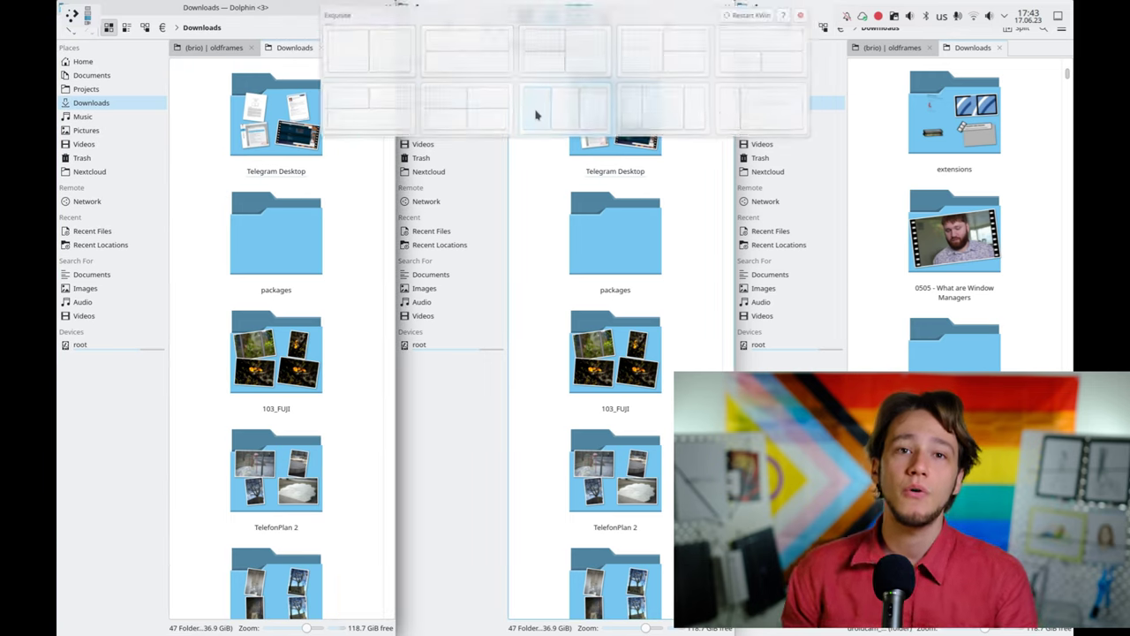
key("ctrl+alt+d")
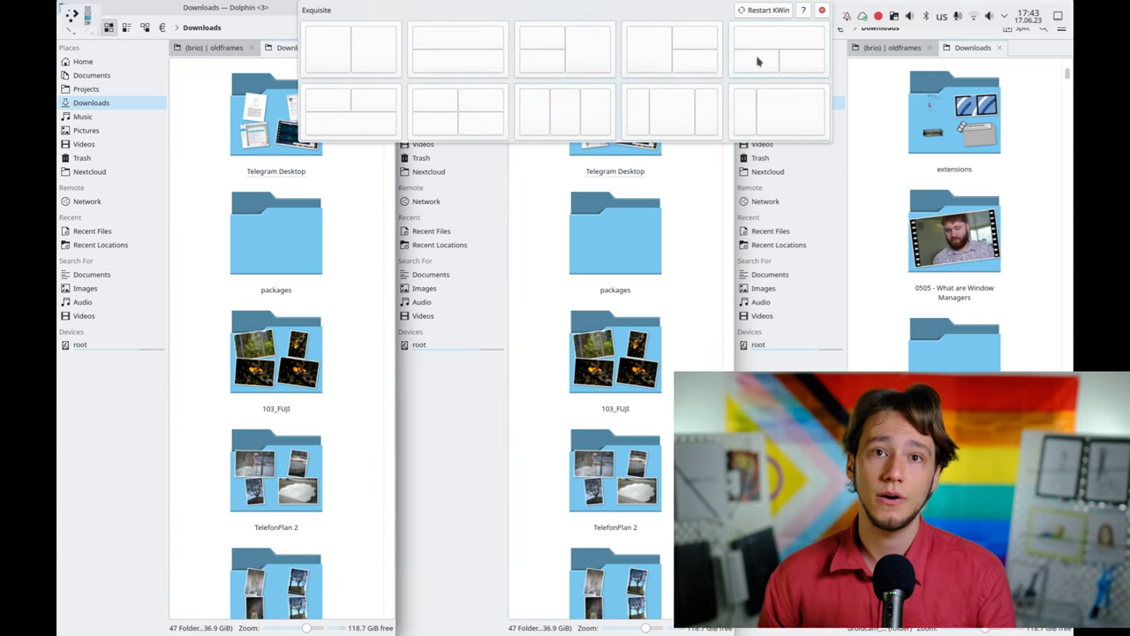
key("ctrl+alt+d")
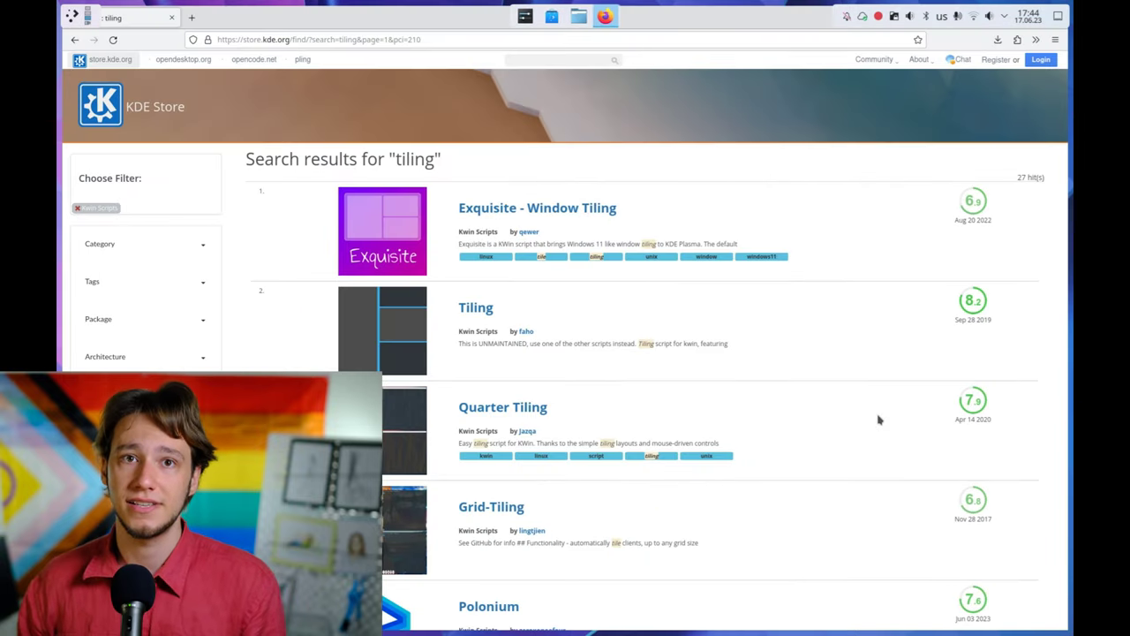
Scroll down the 'tiling' KWin script results and jump to page 3.
scroll(879, 420, "down", 5)
scroll(879, 421, "down", 3)
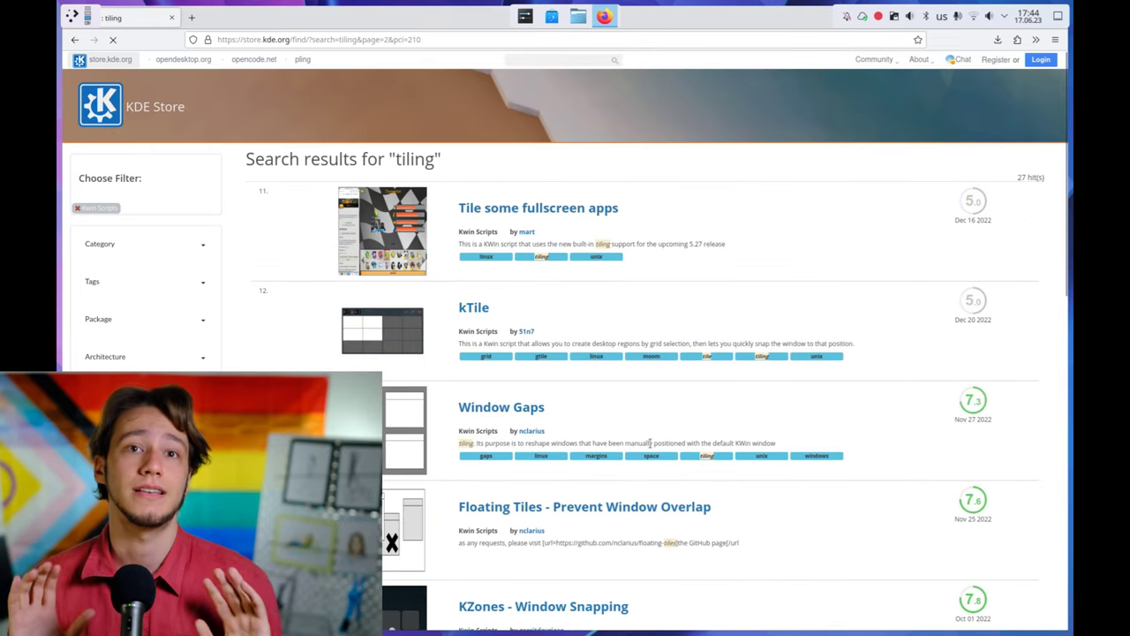
scroll(650, 447, "down", 10)
scroll(650, 448, "down", 3)
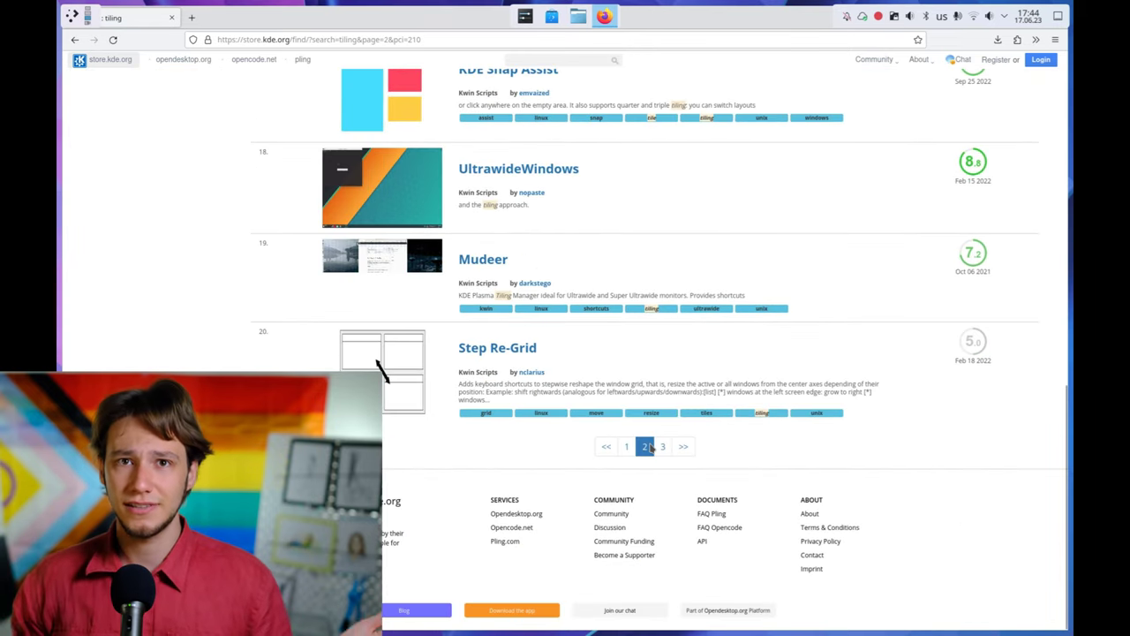
left_click(663, 448)
scroll(663, 451, "down", 12)
scroll(664, 451, "up", 12)
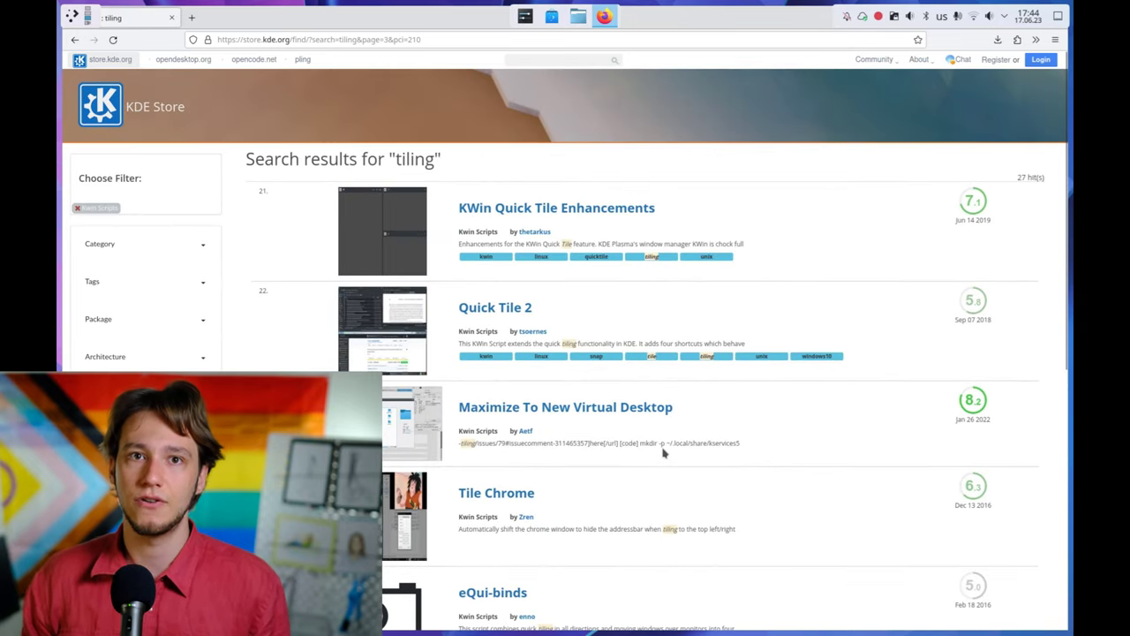